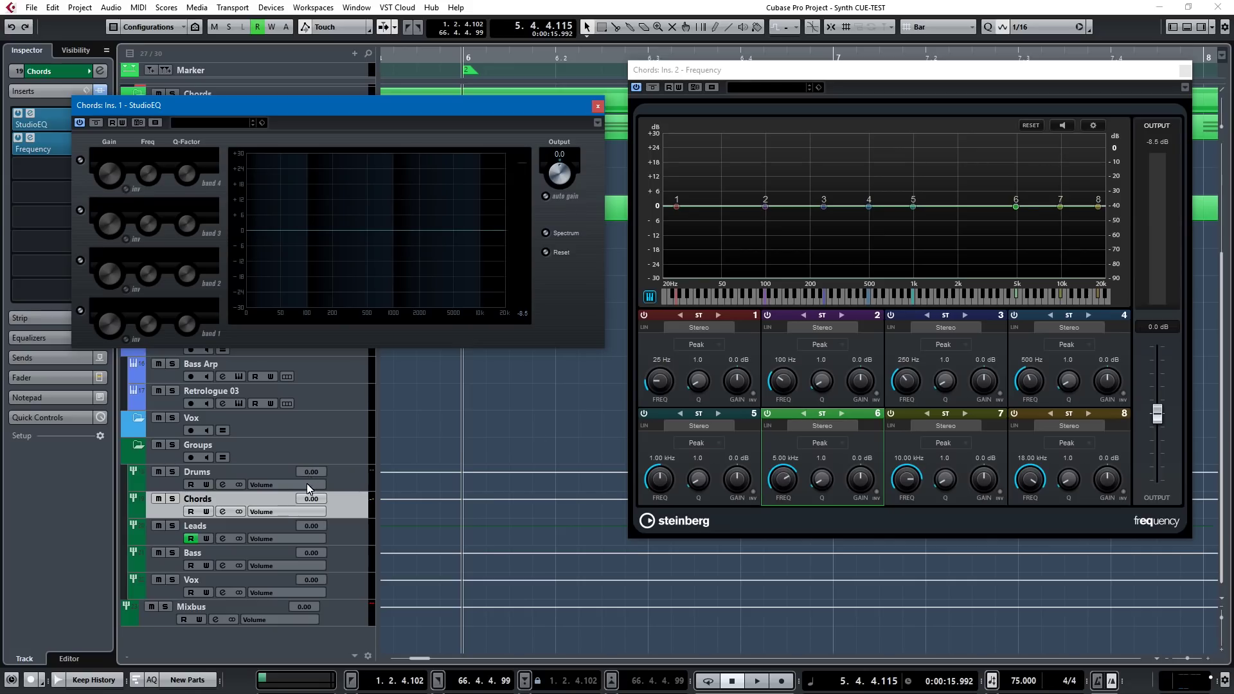
Close the Chords channel's StudioEQ and Frequency plug-in windows
left_click(597, 107)
left_click(1184, 70)
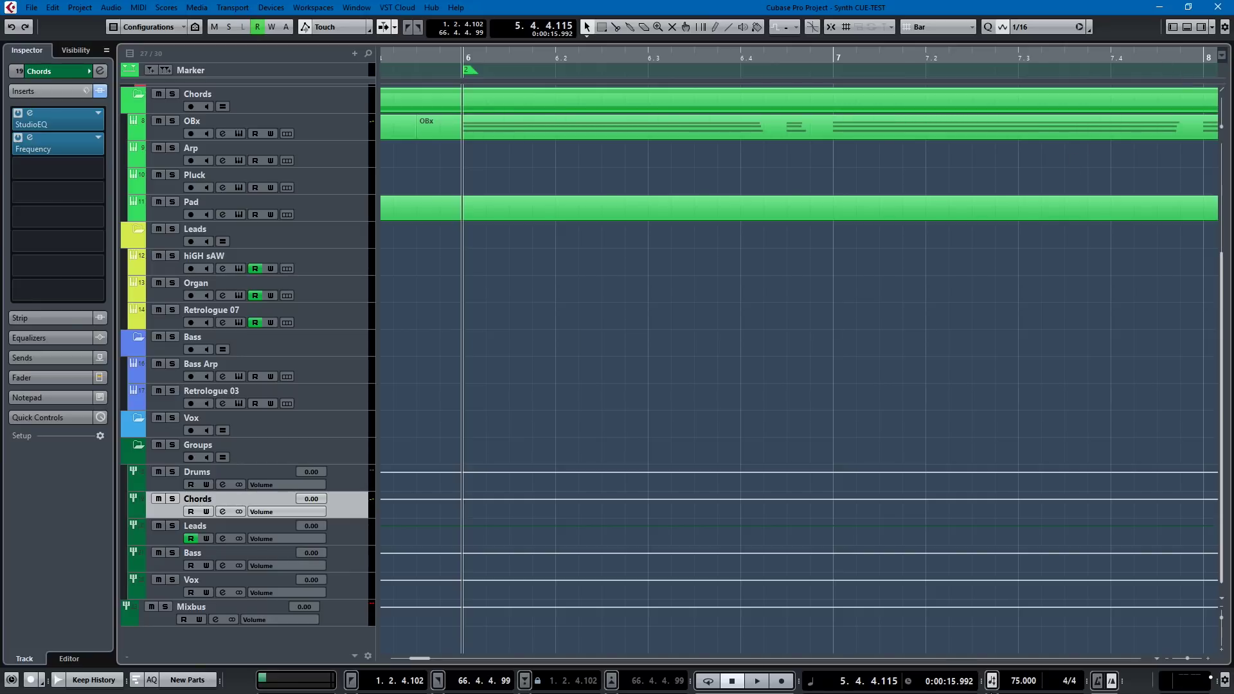
Open the Chords bus StudioEQ and Frequency editors from the Inspector inserts
left_click(29, 115)
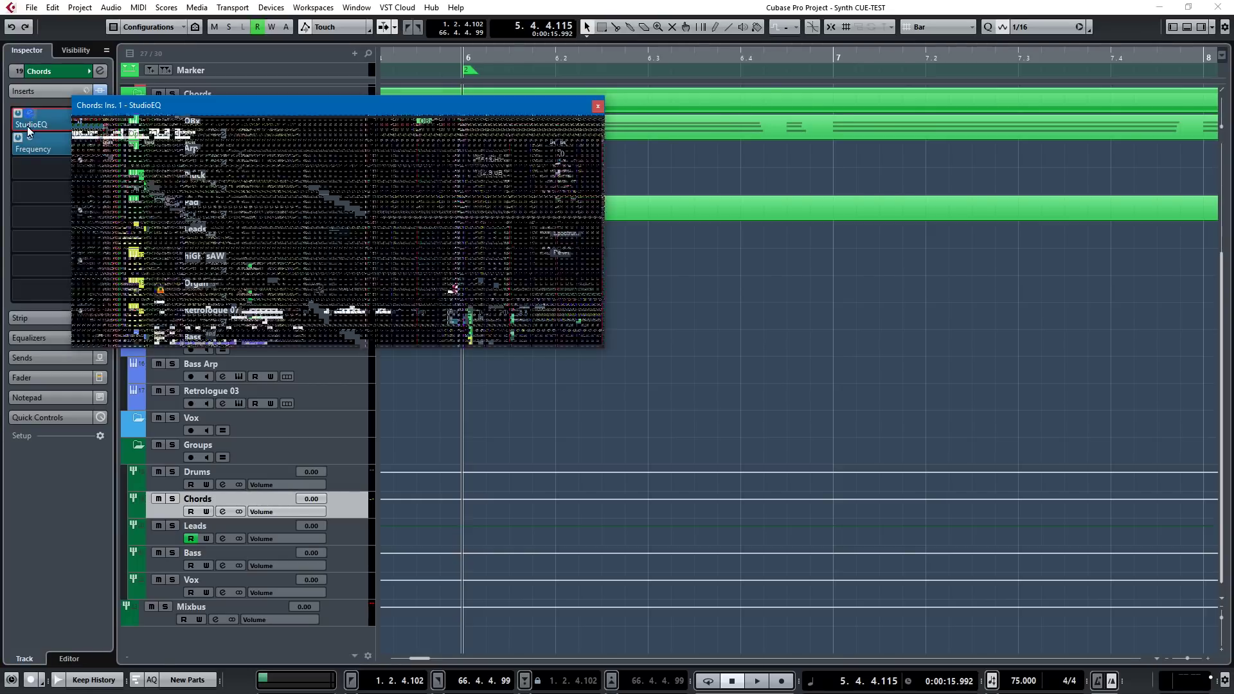
left_click(30, 138)
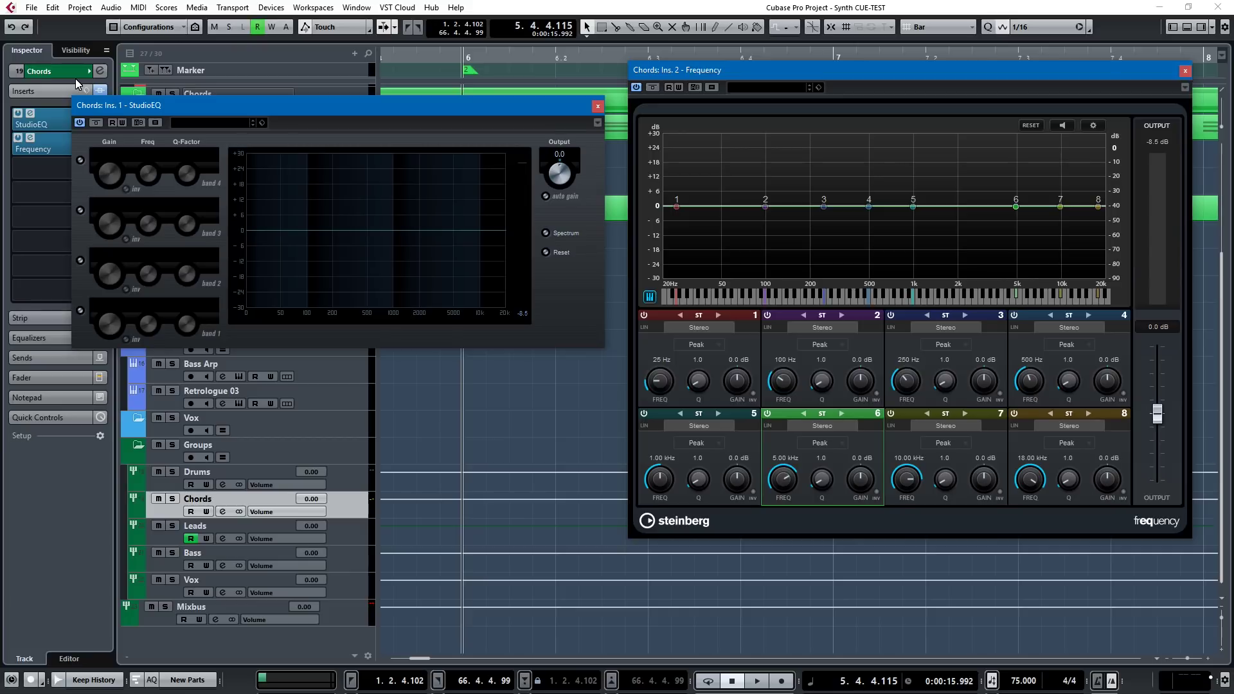
key("space")
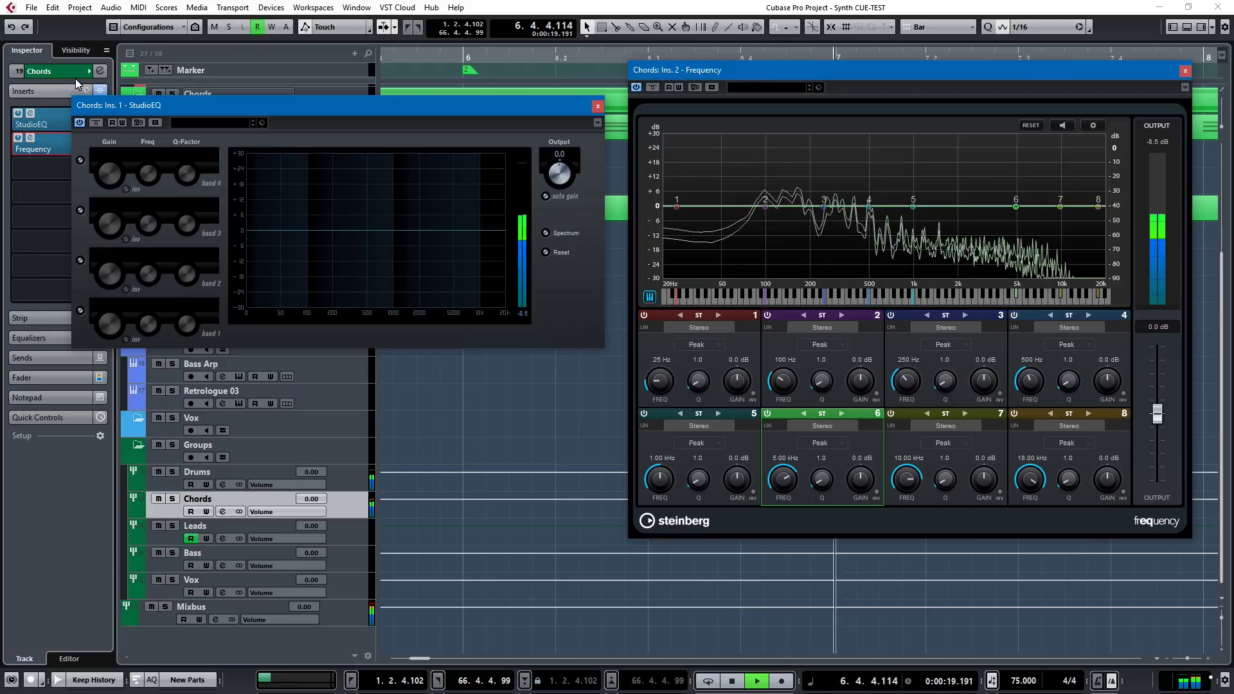
key("space")
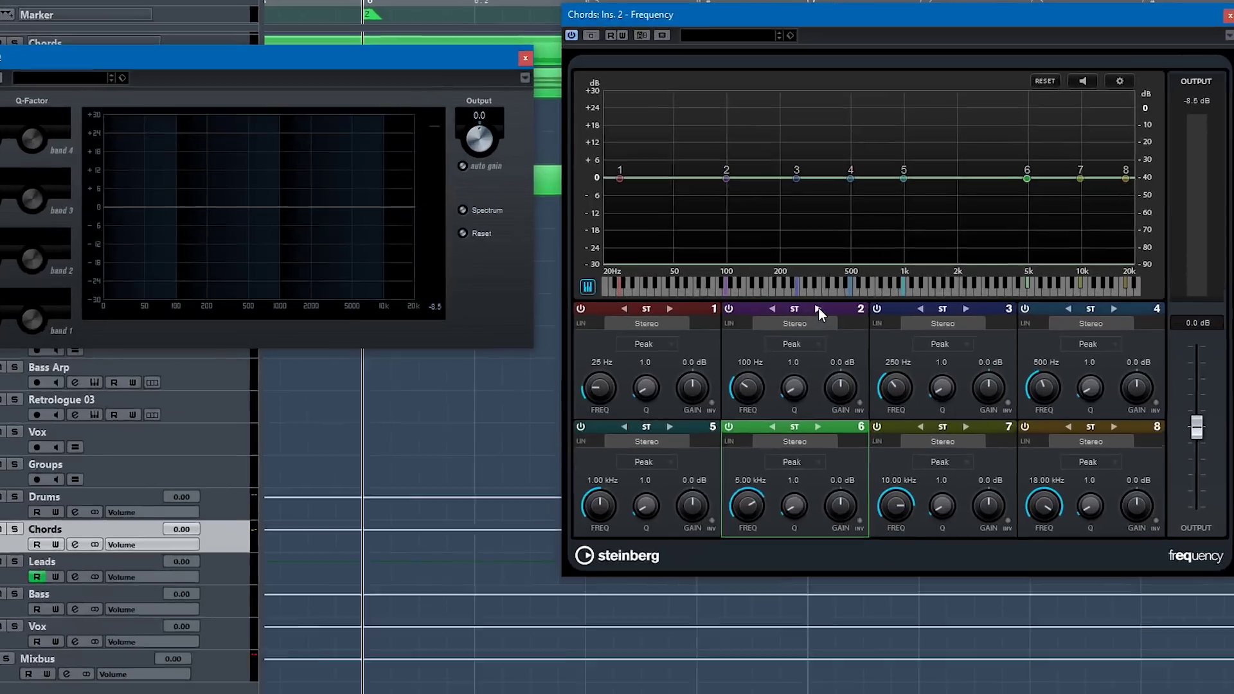
left_click(841, 314)
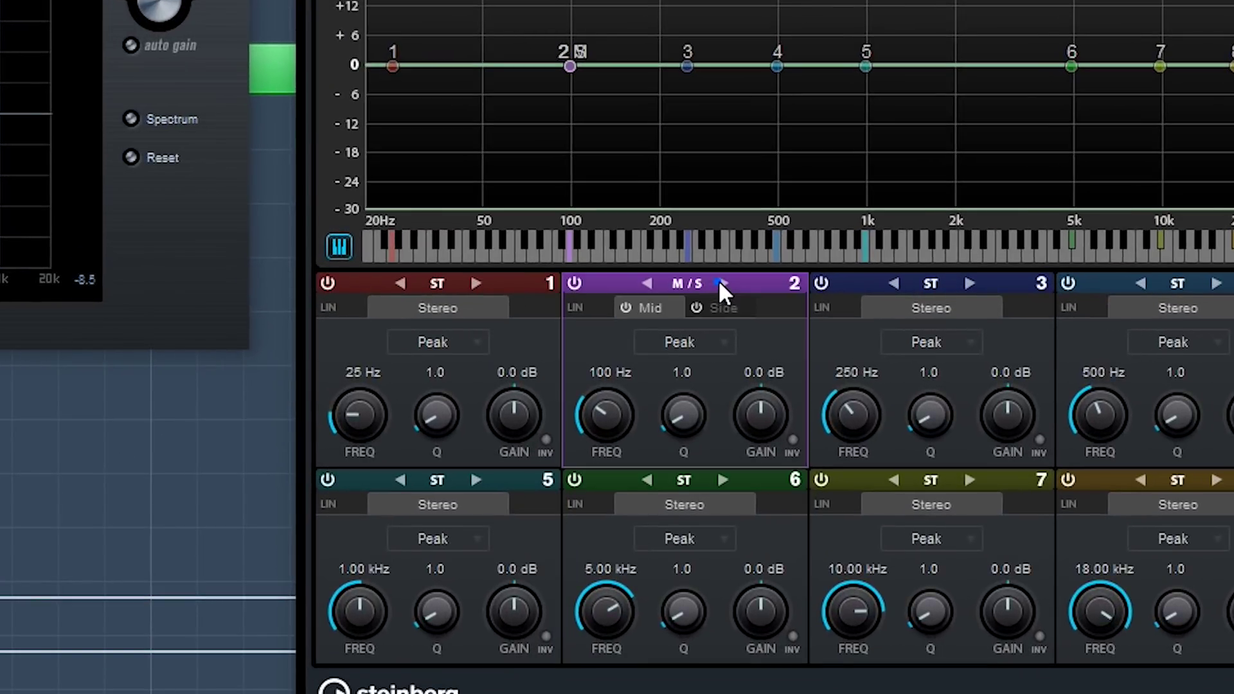
left_click(645, 283)
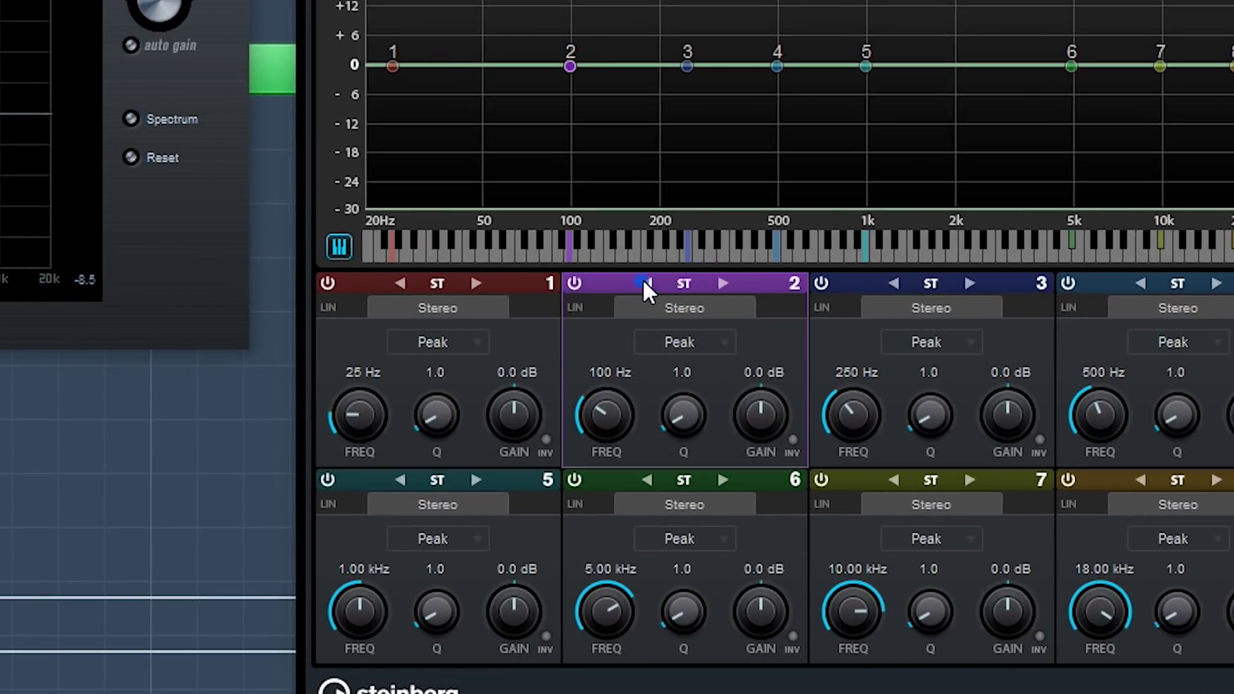
left_click(723, 281)
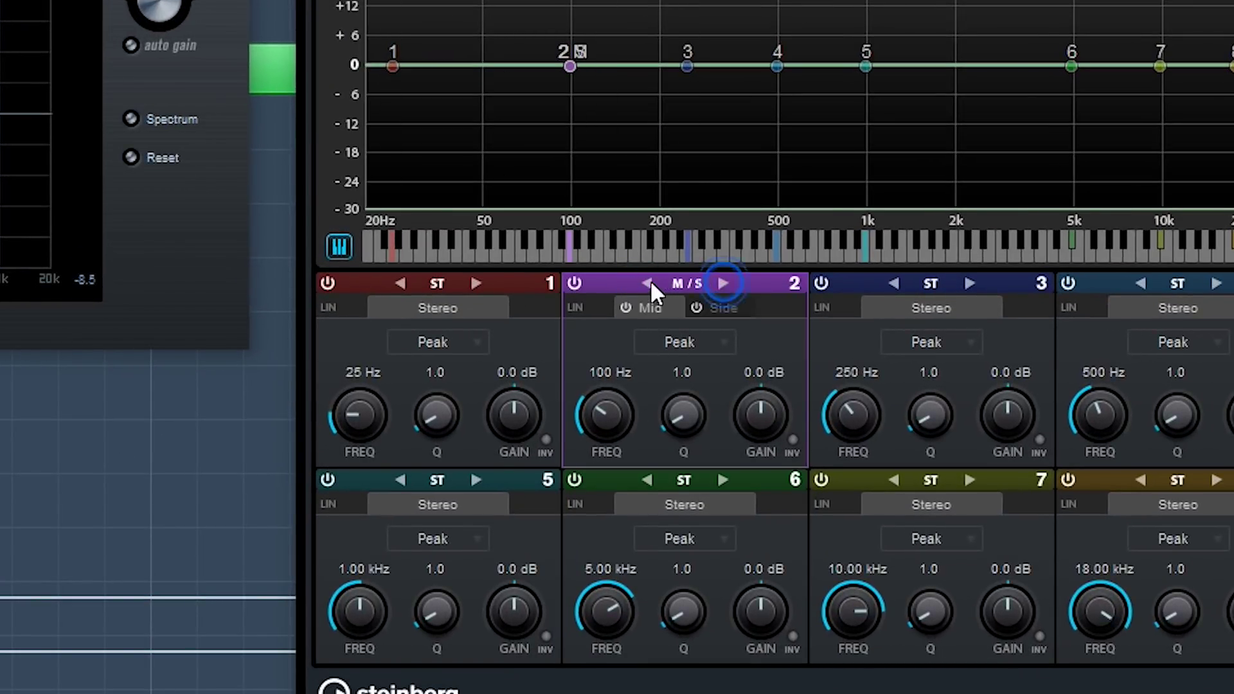
left_click(695, 307)
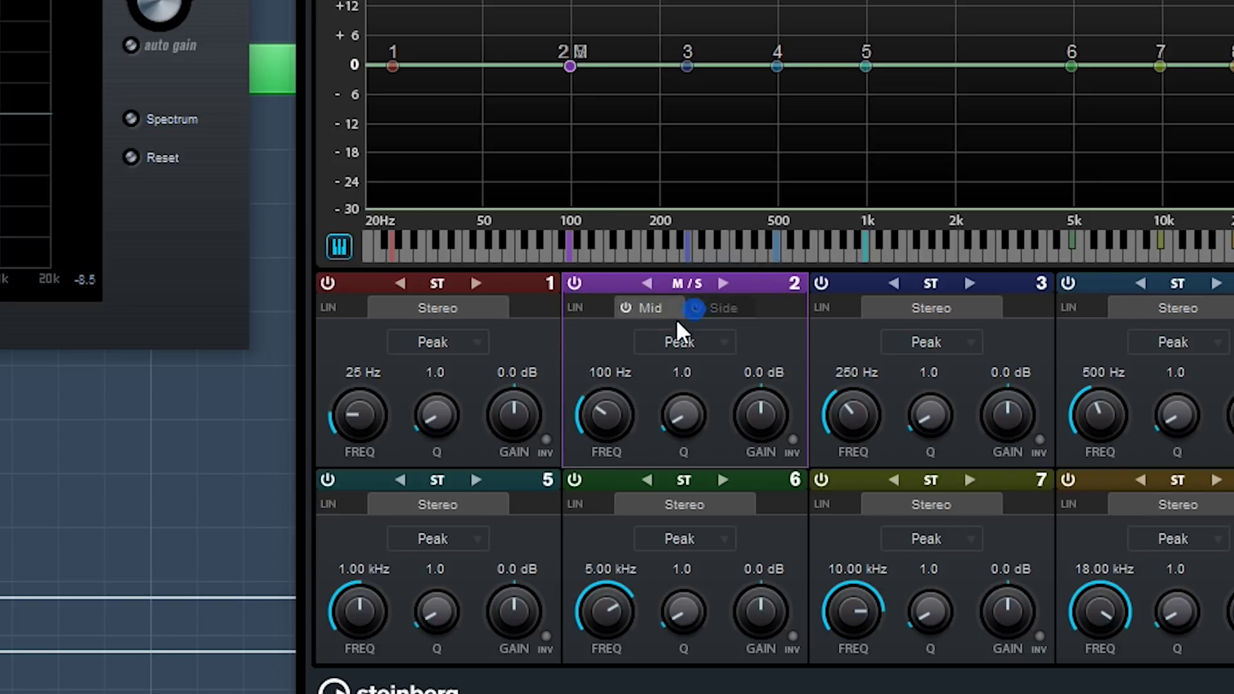
left_click(628, 308)
left_click(628, 308)
left_click(692, 308)
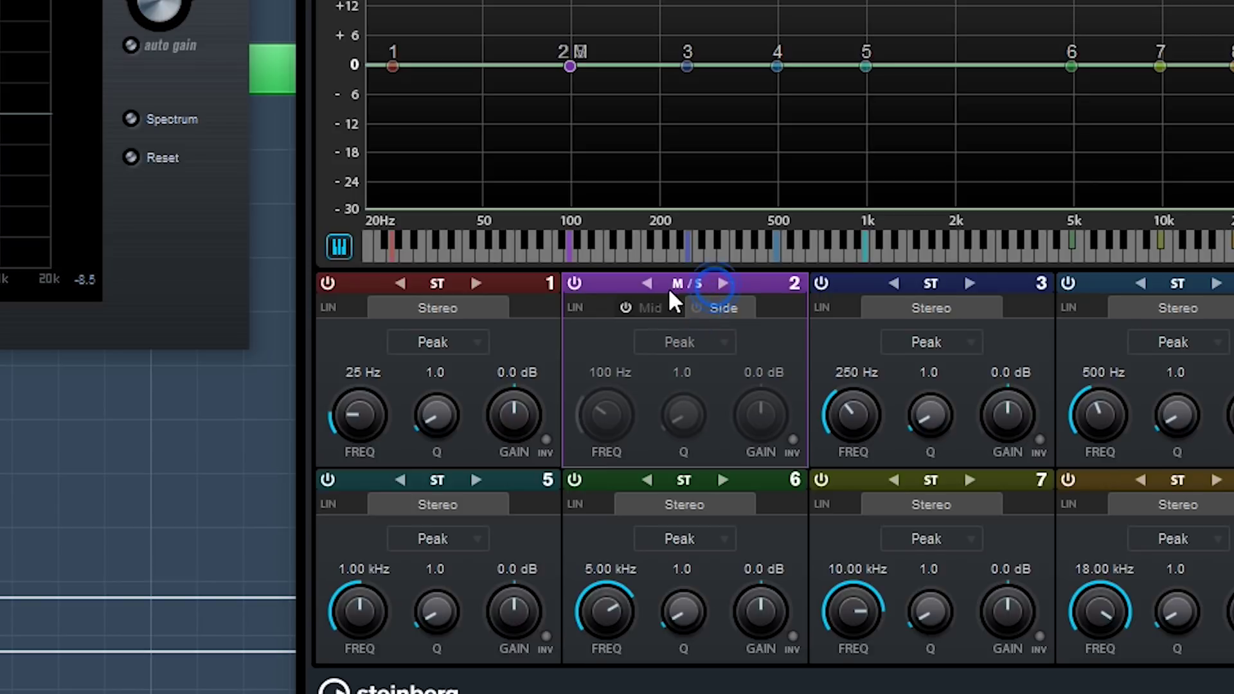
left_click(648, 283)
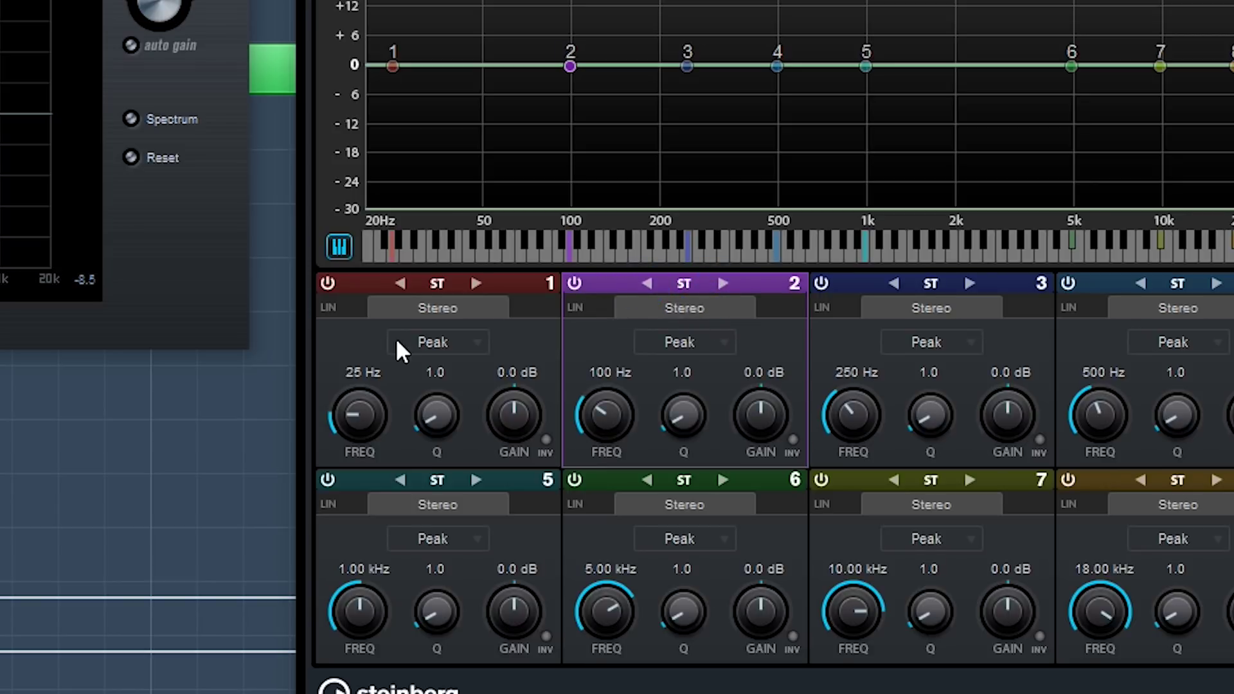
left_click(481, 339)
left_click(475, 341)
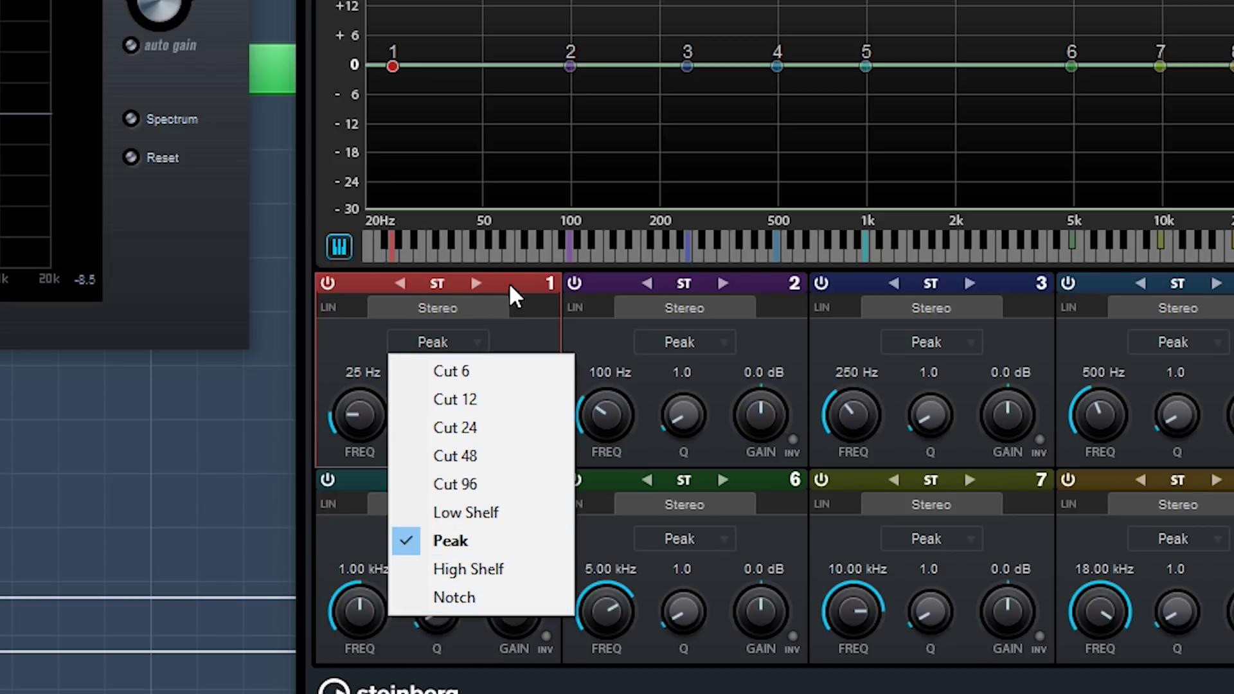
left_click(453, 295)
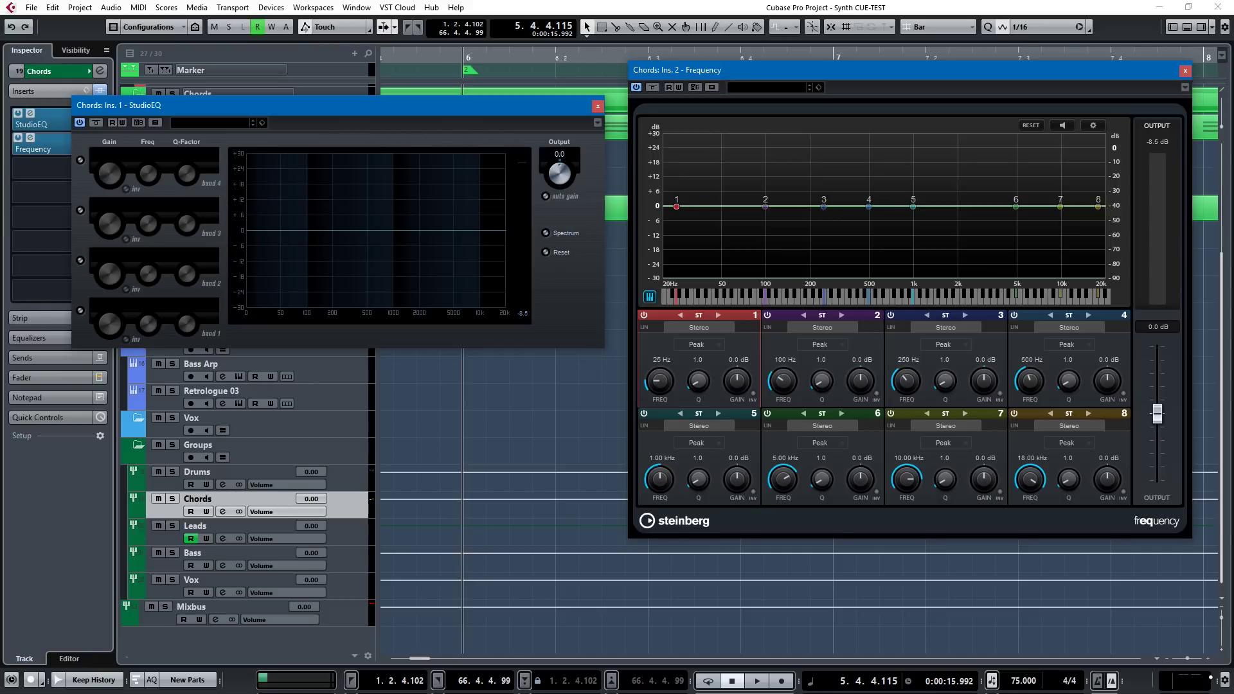
Expand the Chords strip modules, close Channel Settings, raise the Frequency window, and return to the Project window
left_click(27, 319)
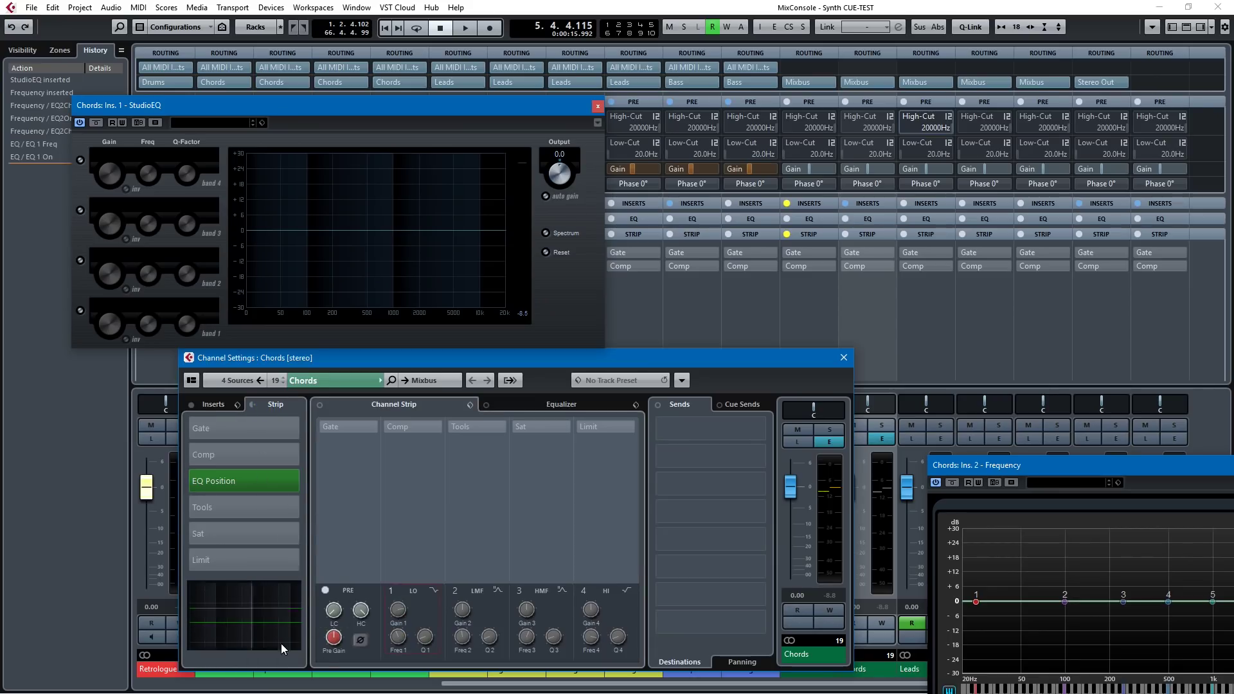
left_click(844, 357)
left_click_drag(1042, 468, 738, 105)
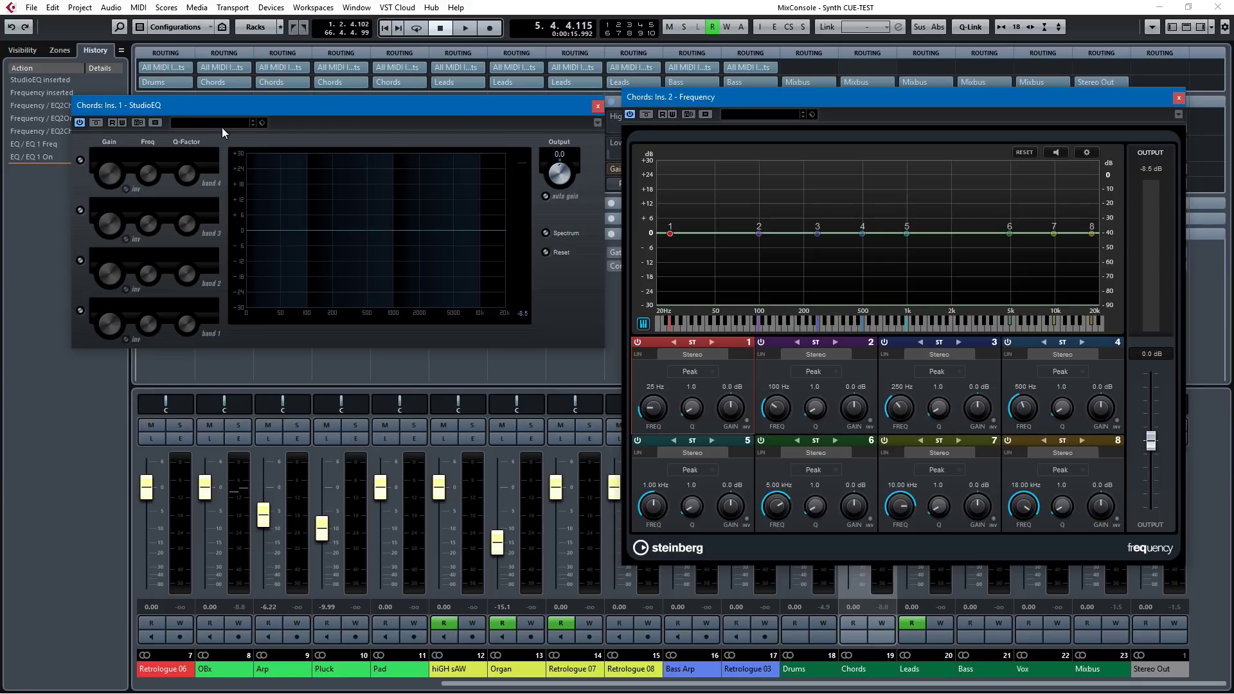
key("F3")
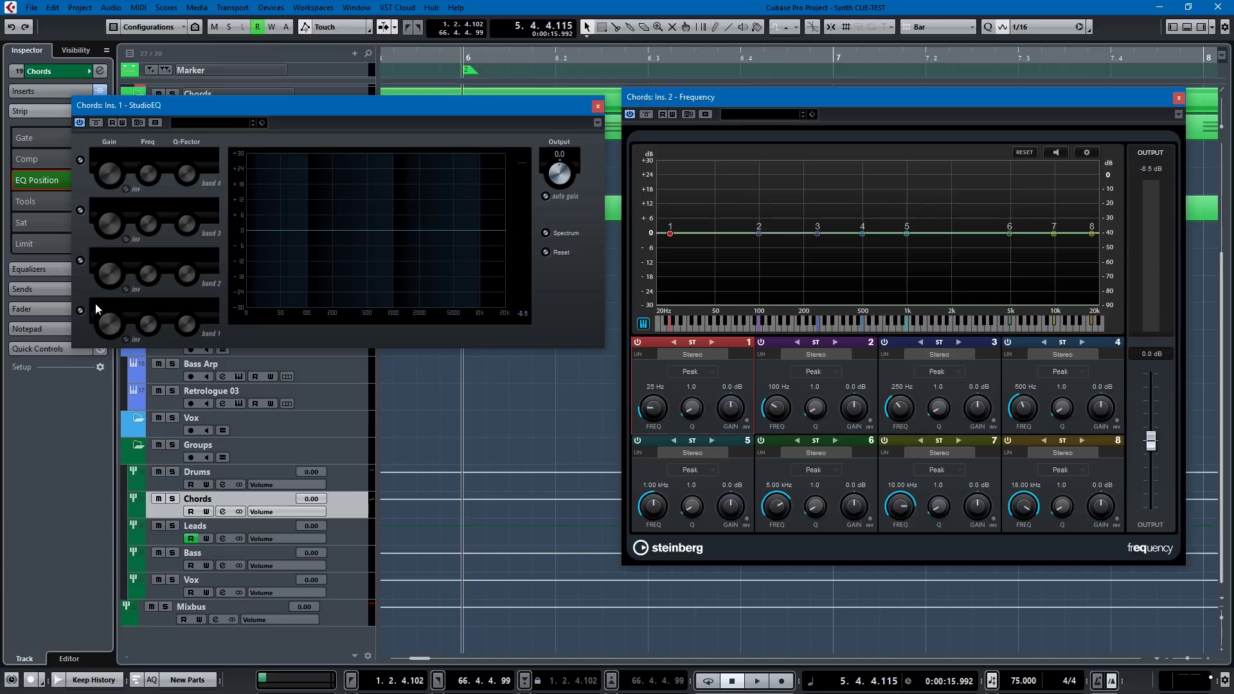
Enable StudioEQ band 2, audition the chords, and select band 2's 1000 Hz frequency for editing
left_click(81, 261)
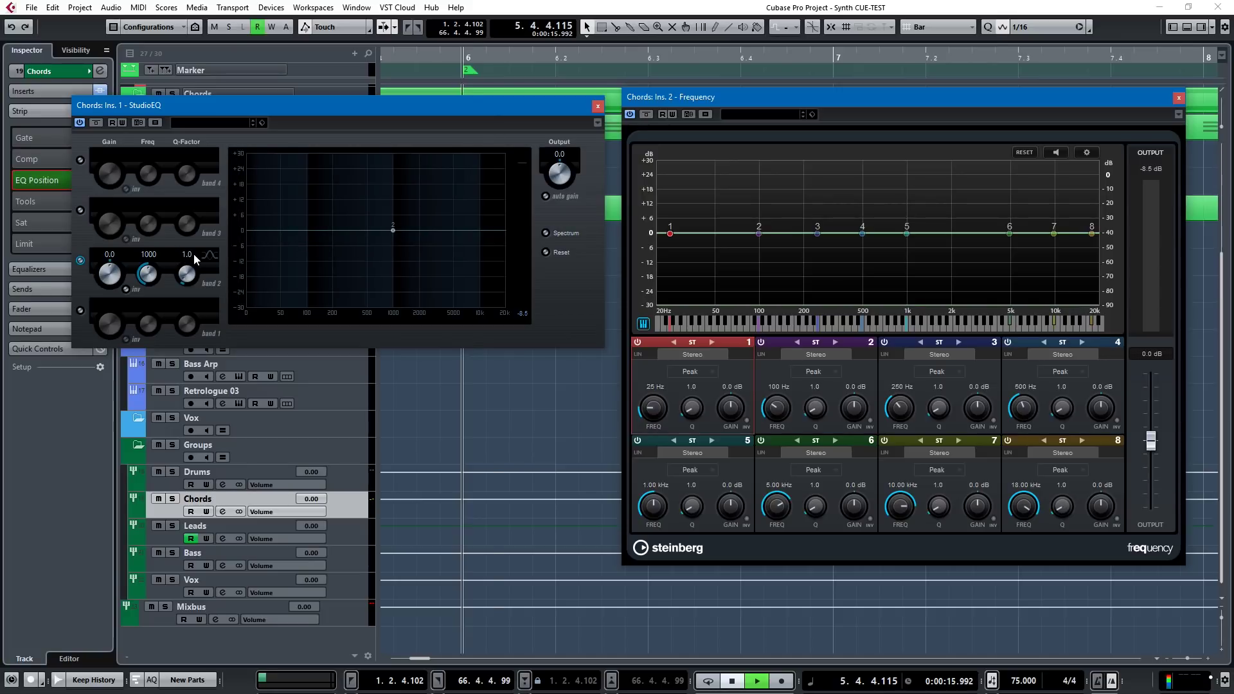
key("space")
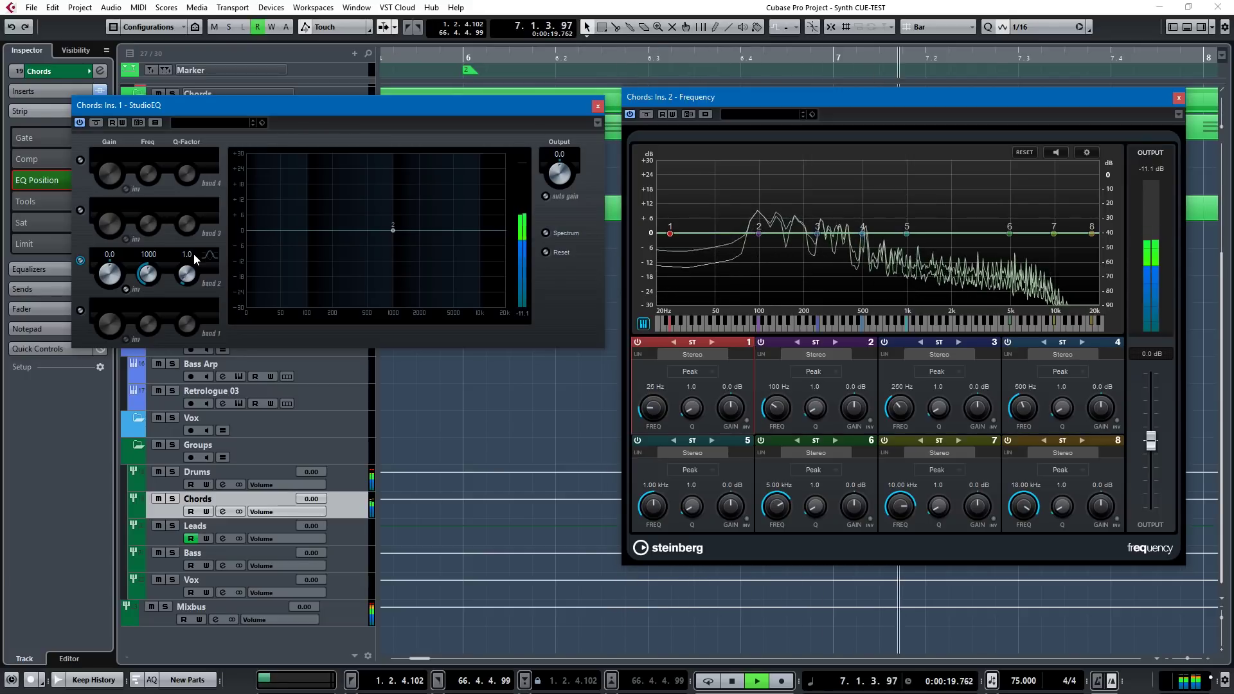
key("space")
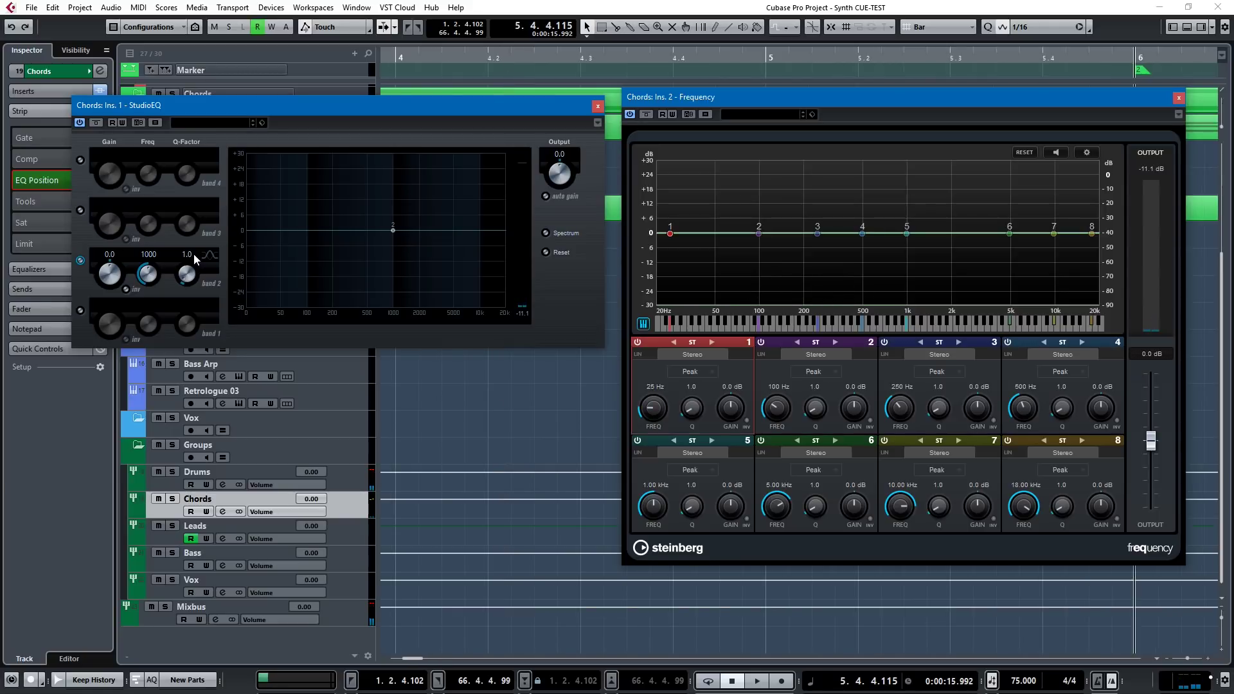
left_click(149, 253)
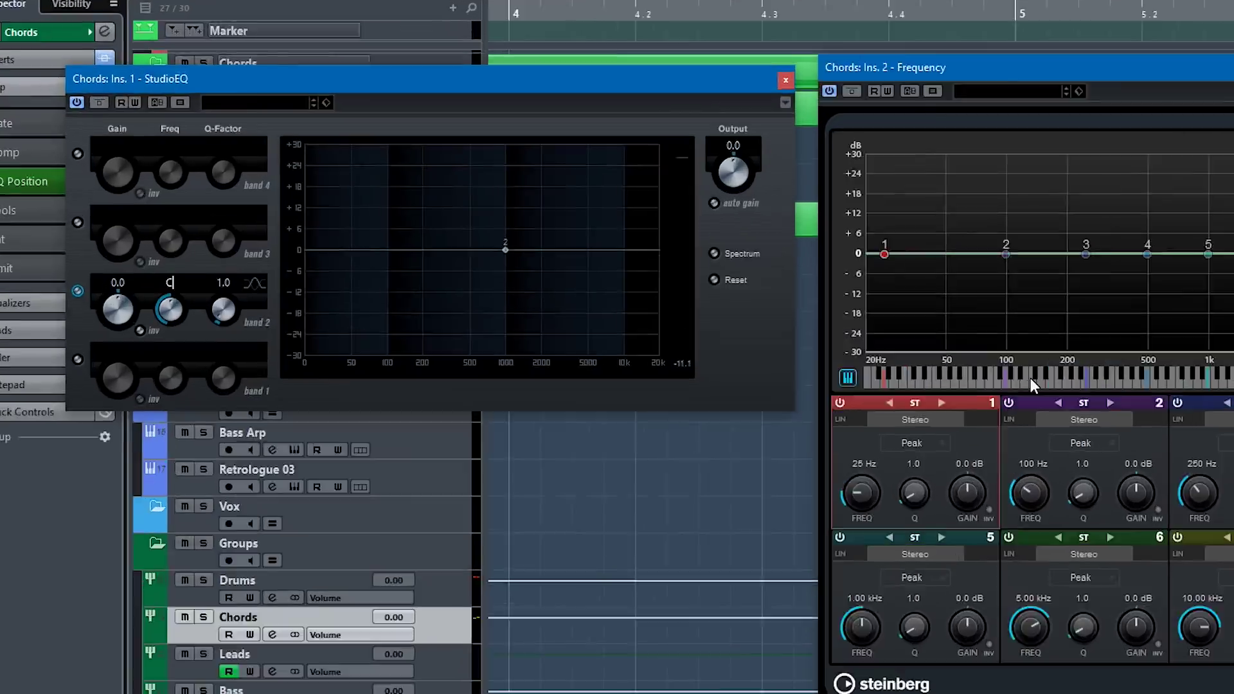
Set StudioEQ band 2 to note C4 with a boost, and enable band 3 at 2637 Hz
type("C4")
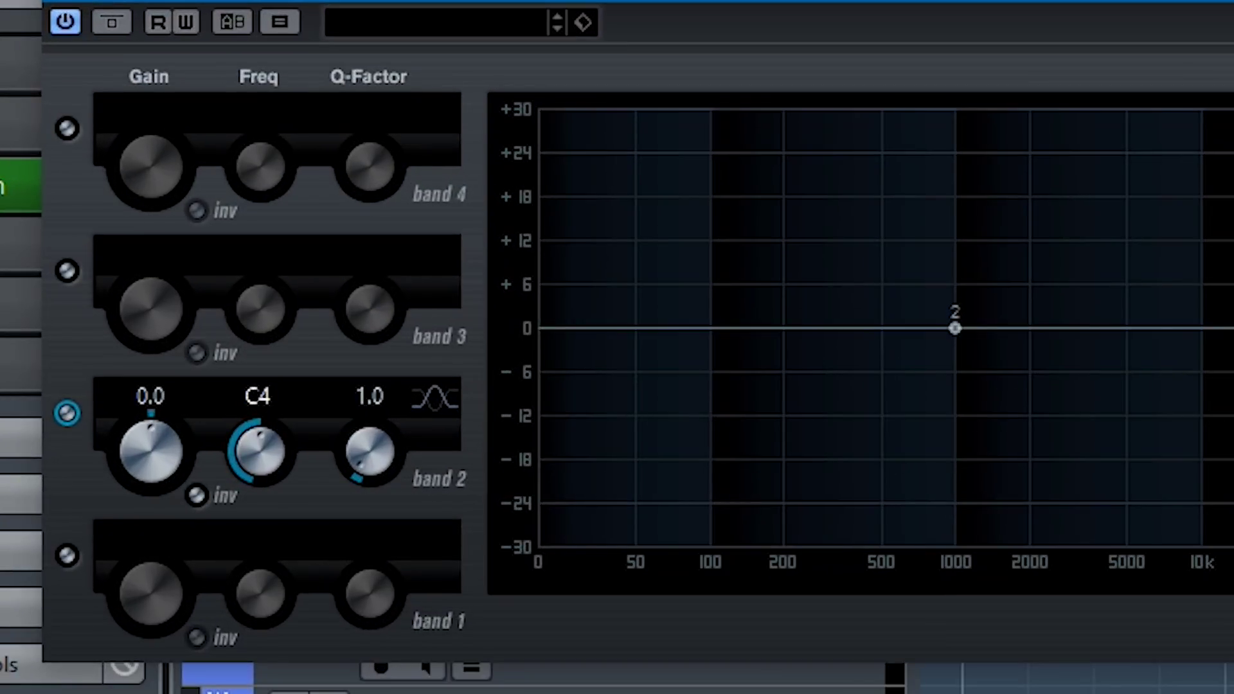
key("Return")
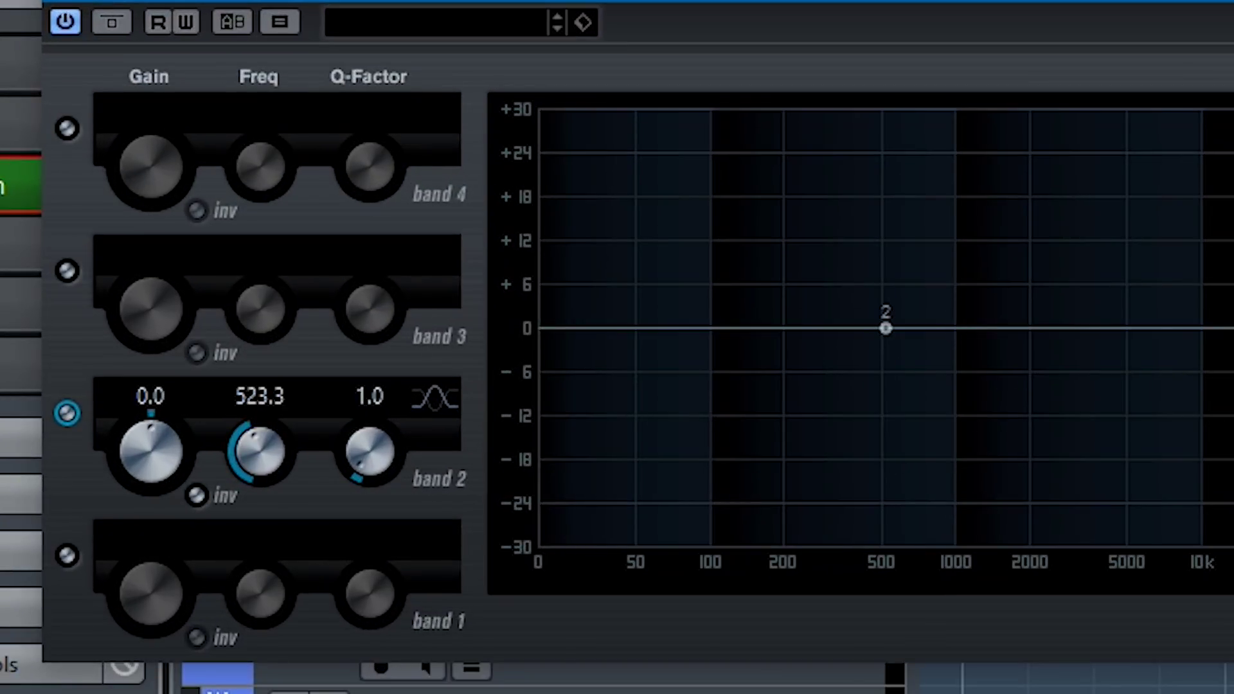
left_click_drag(886, 328, 874, 293)
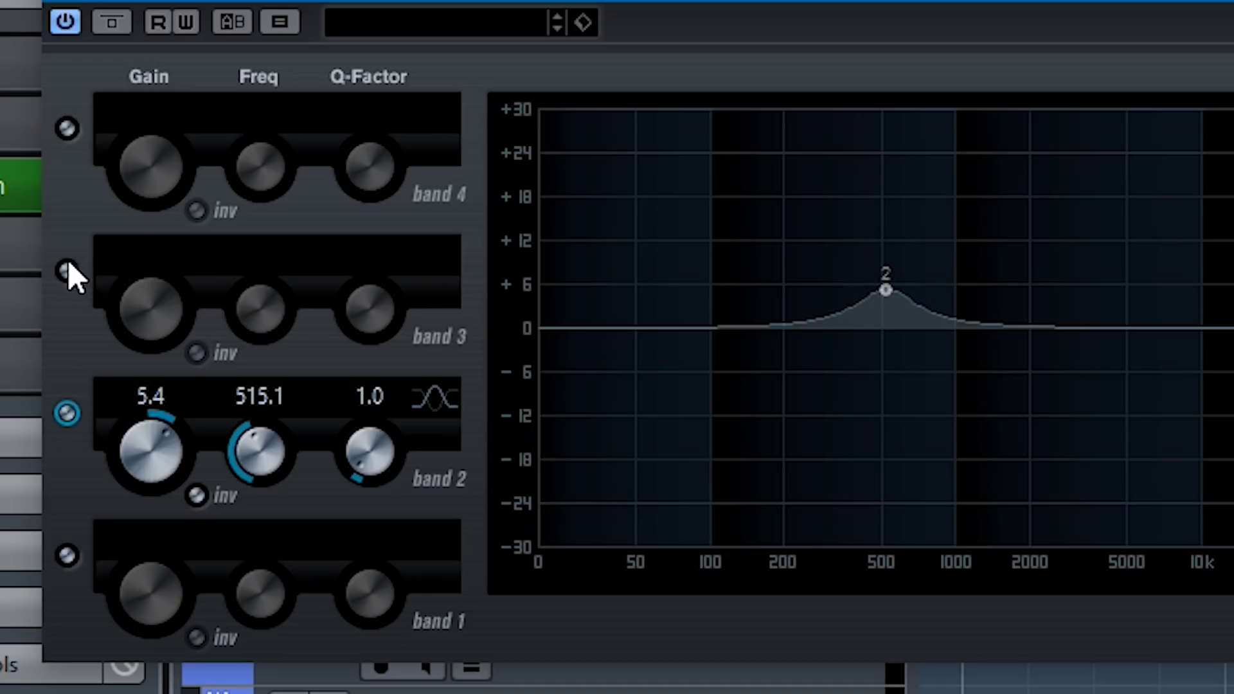
left_click(67, 271)
left_click(280, 251)
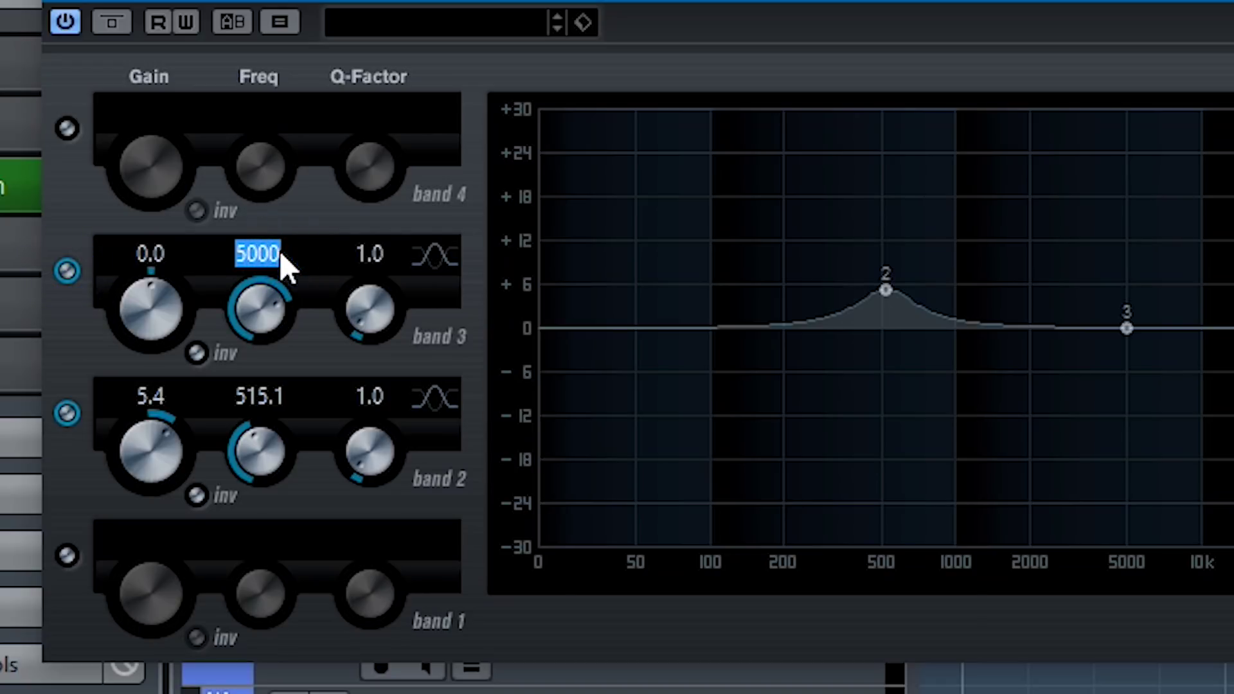
type("2637")
key("Return")
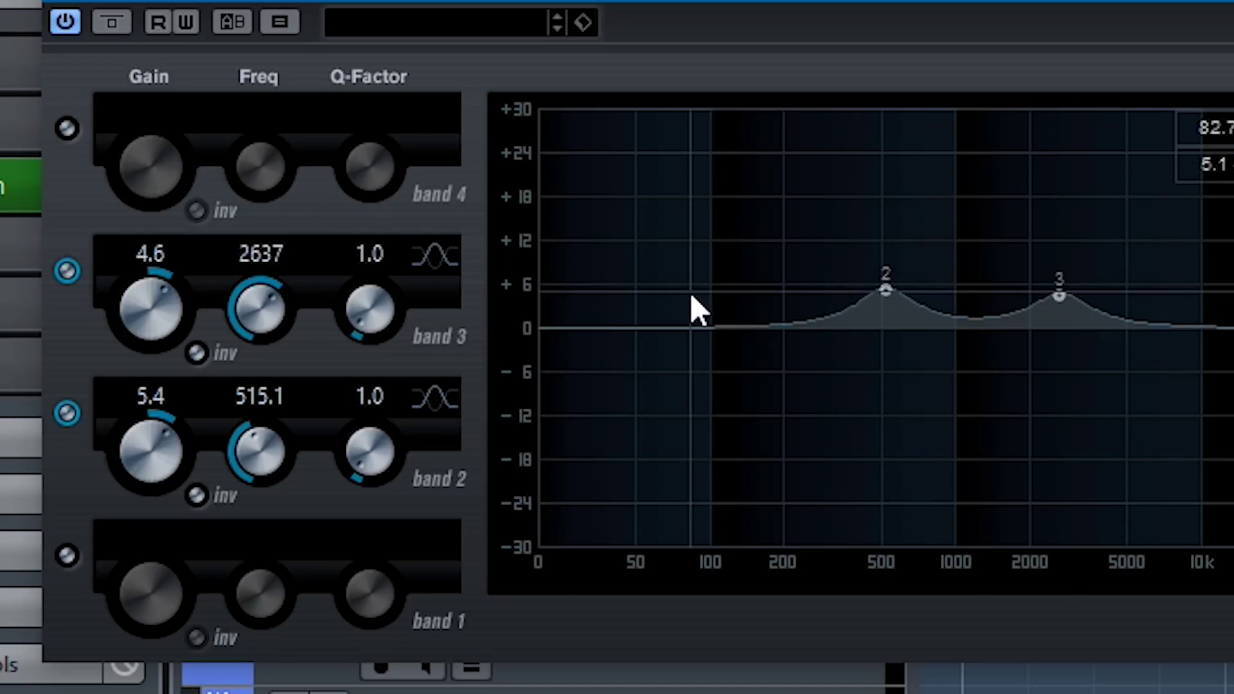
Enable band 4 at note G8, then boost bands 2, 3, 4 to +14.7, +12.9, +13.9 dB
left_click(71, 126)
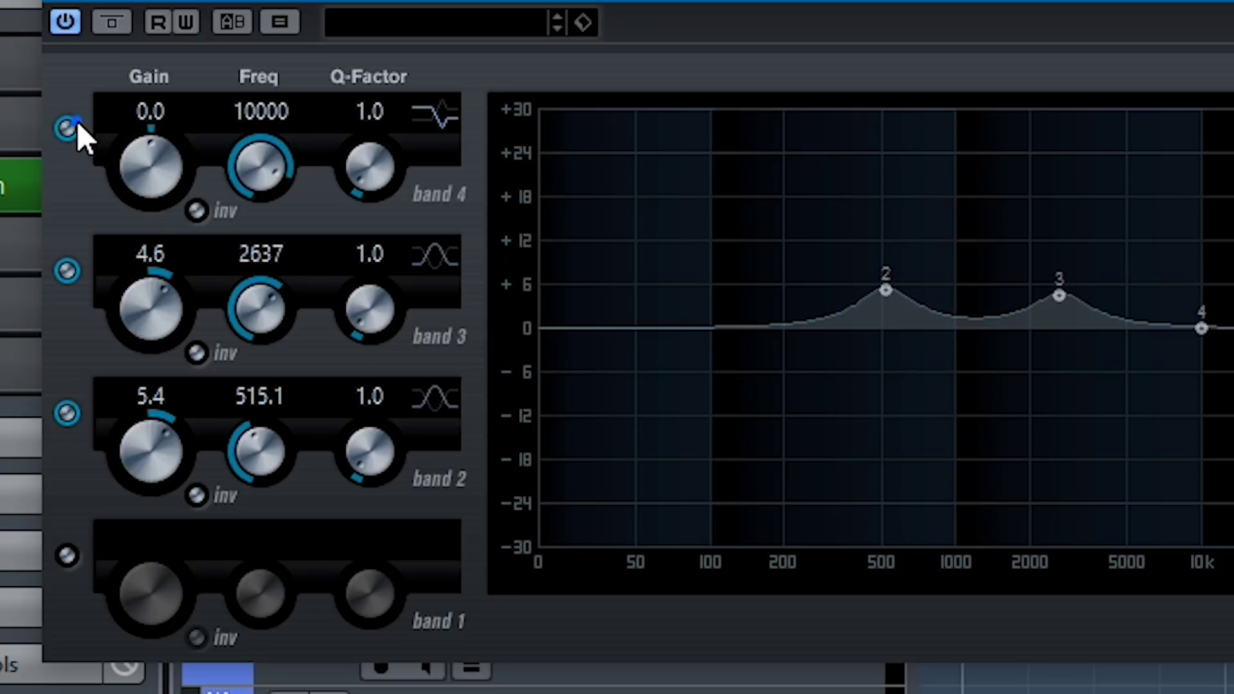
left_click(270, 114)
type("G8")
key("Return")
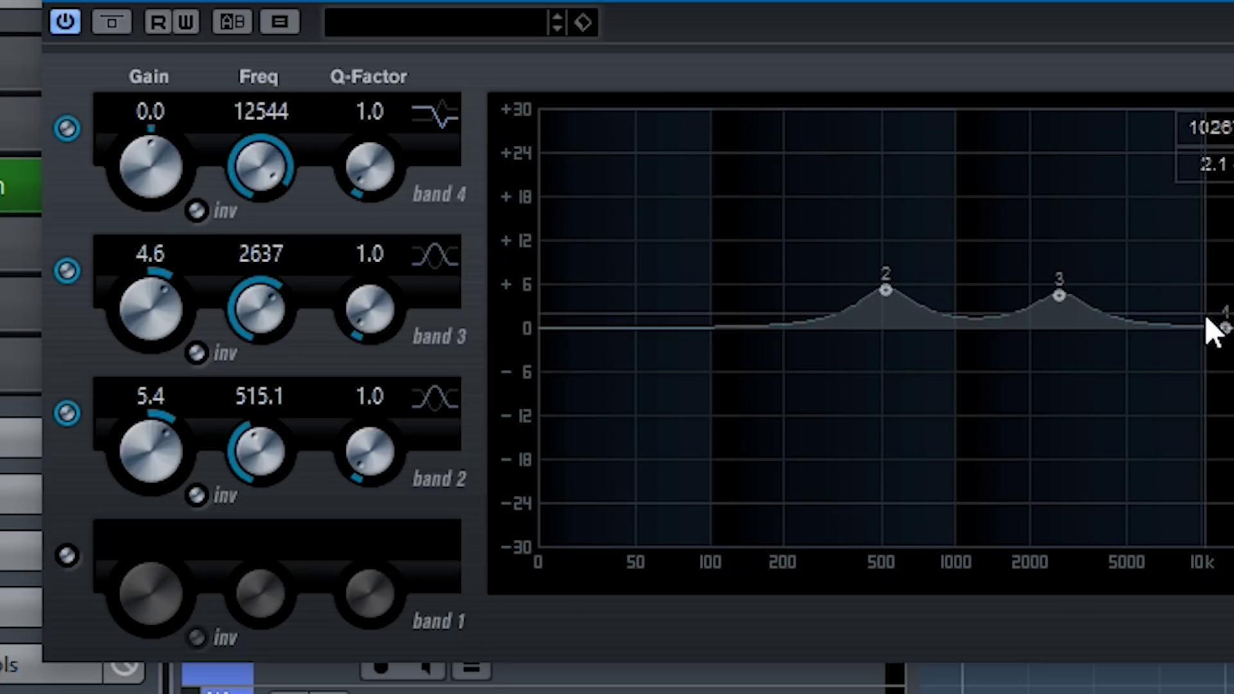
left_click_drag(1224, 329, 1224, 283)
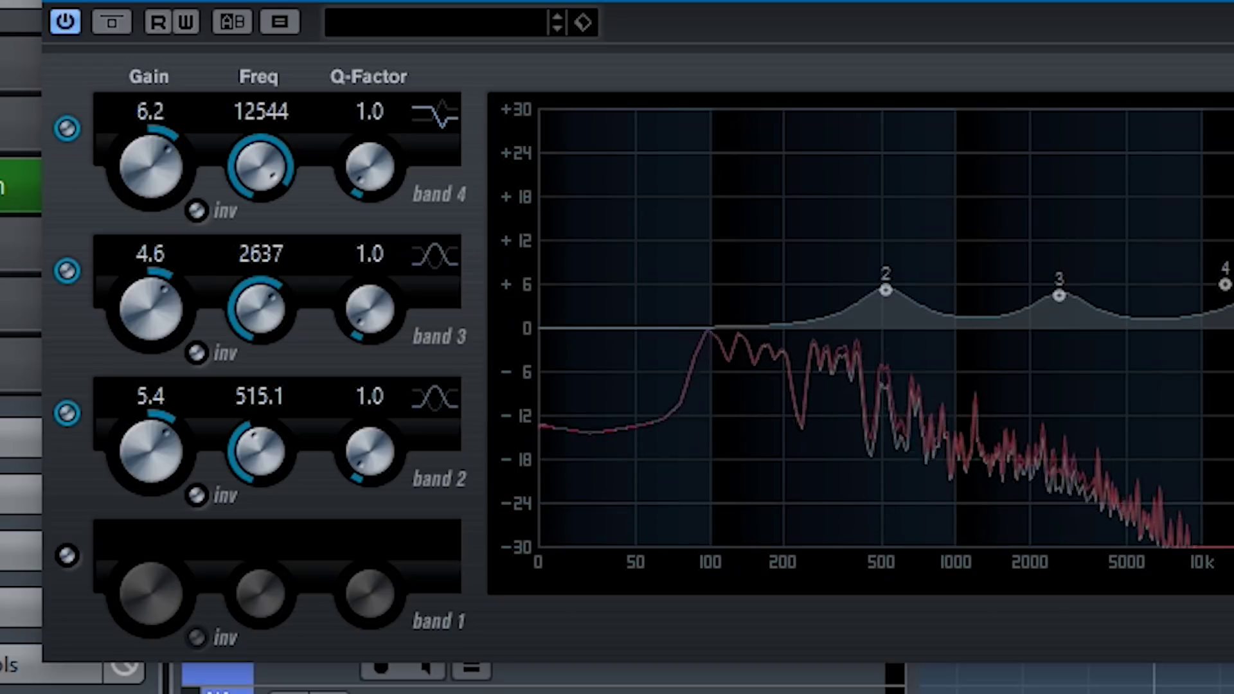
left_click_drag(880, 283, 892, 223)
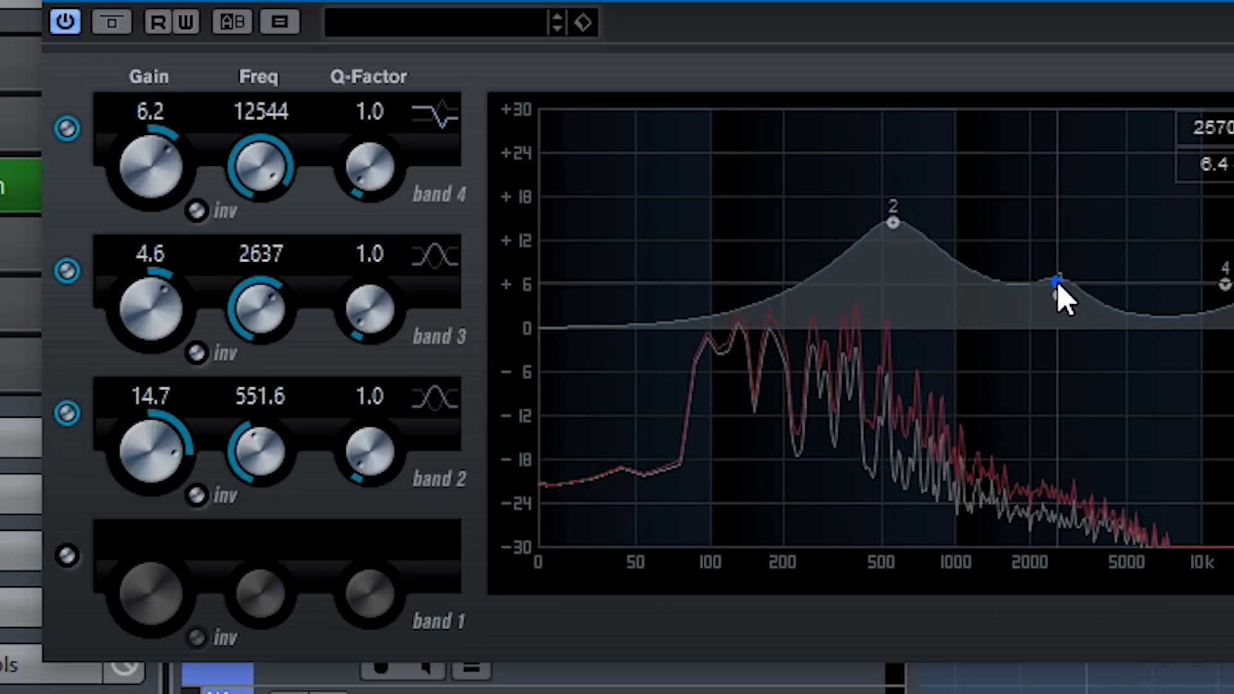
left_click_drag(1059, 293, 1066, 232)
left_click_drag(1217, 281, 1220, 231)
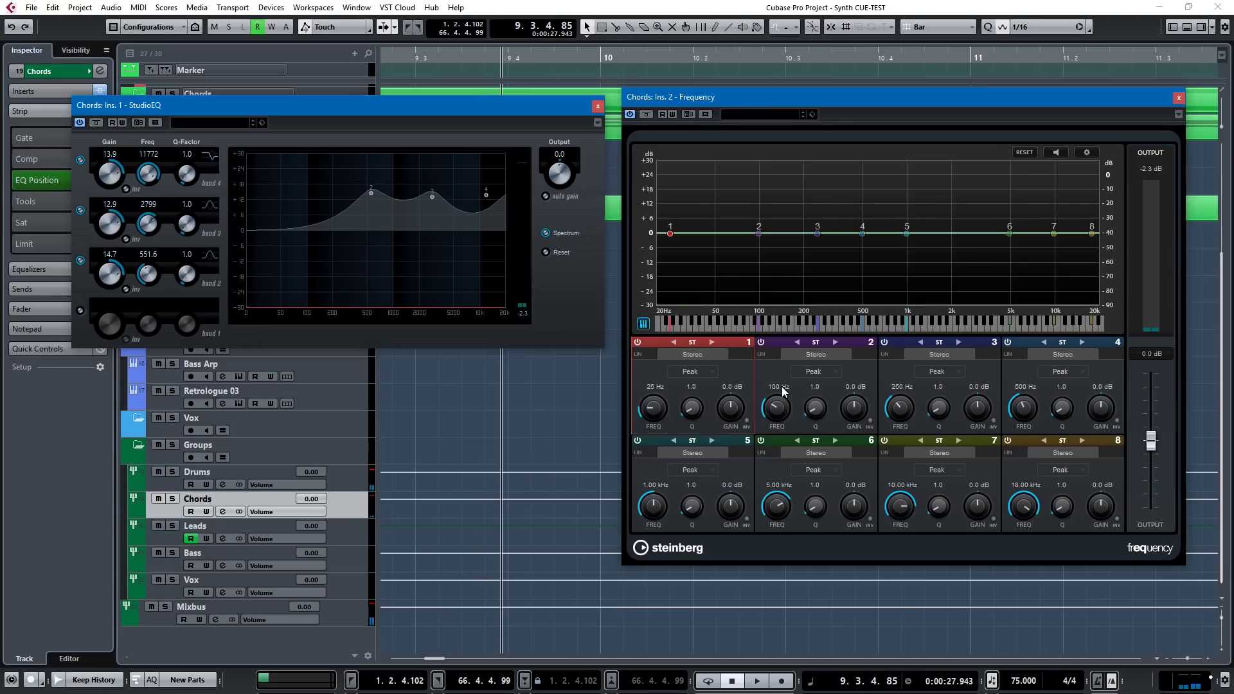
Enter 523 Hz, then note C3, for Frequency band 2, leaving it at 262 Hz
type("523")
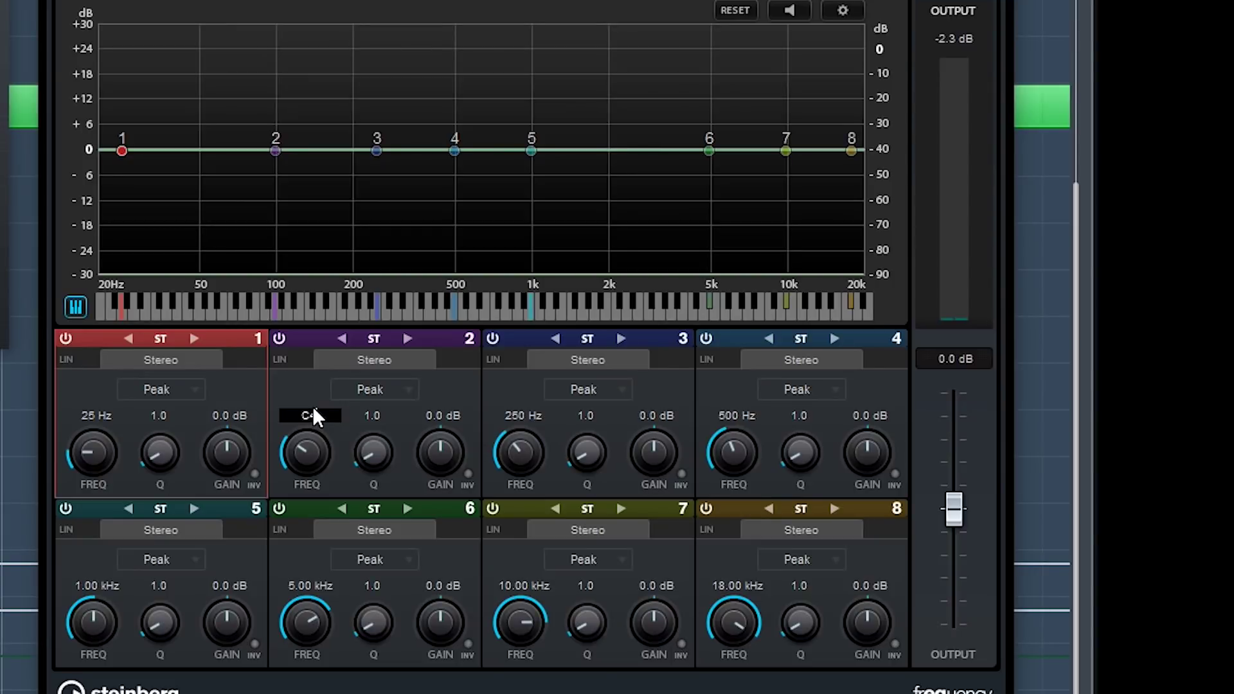
key("Return")
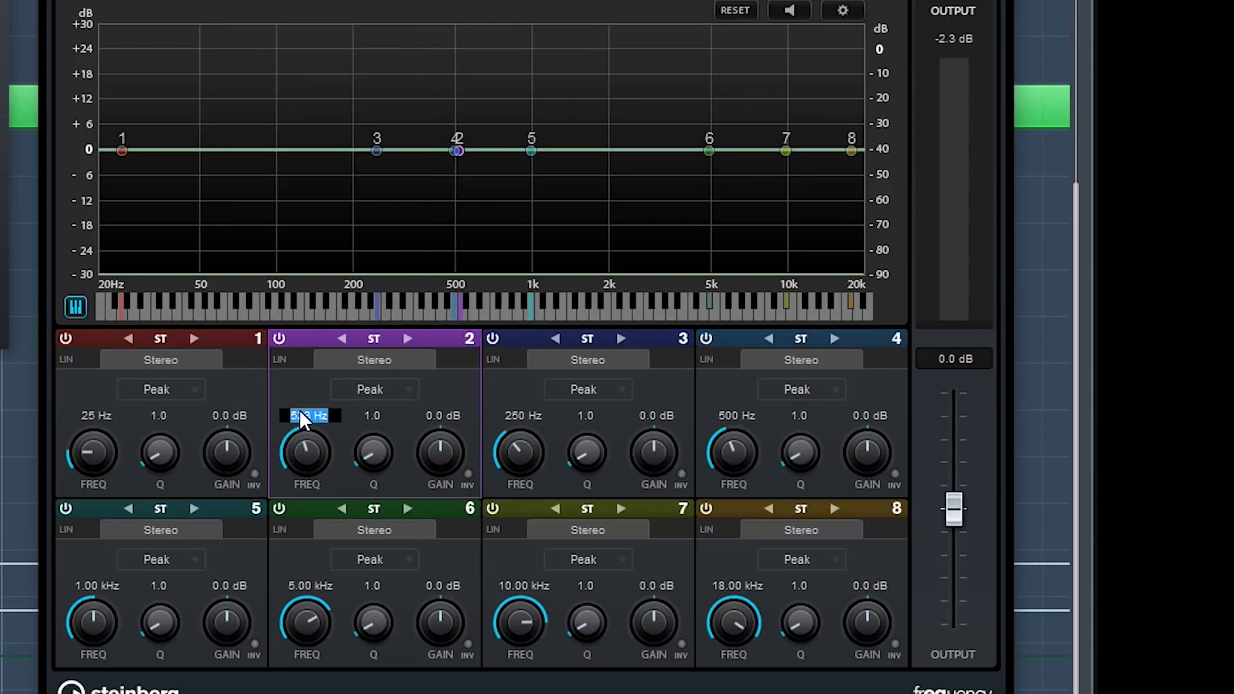
type("C3")
key("Return")
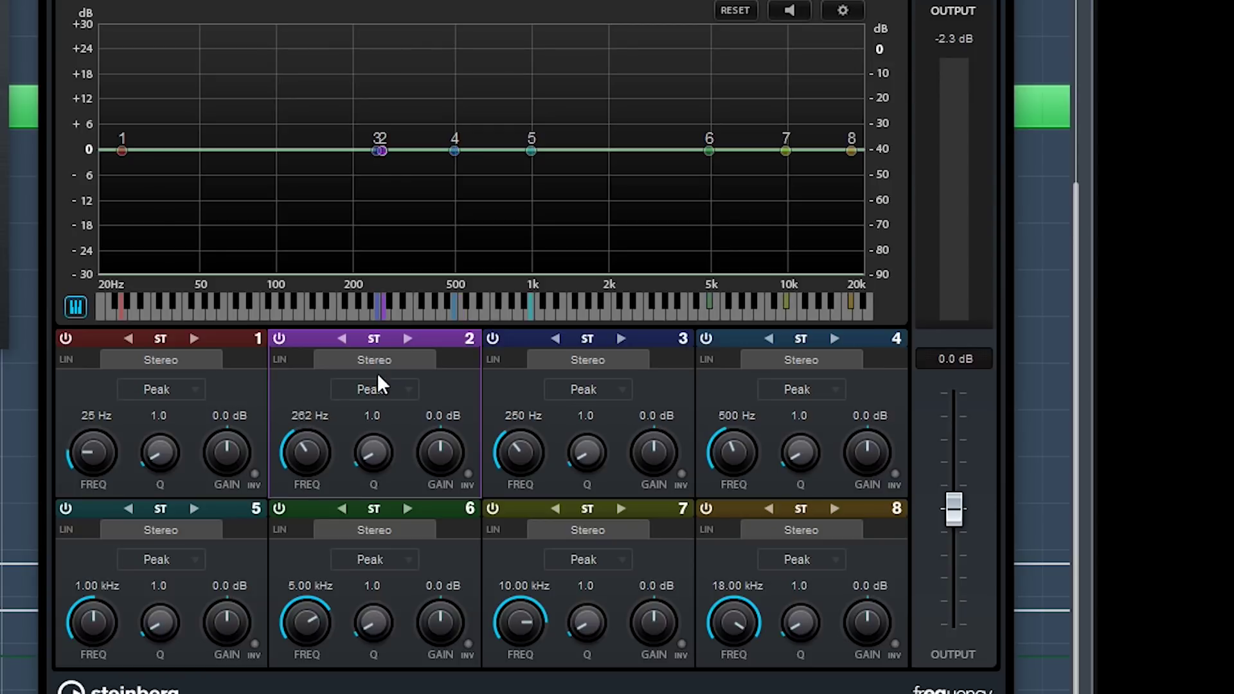